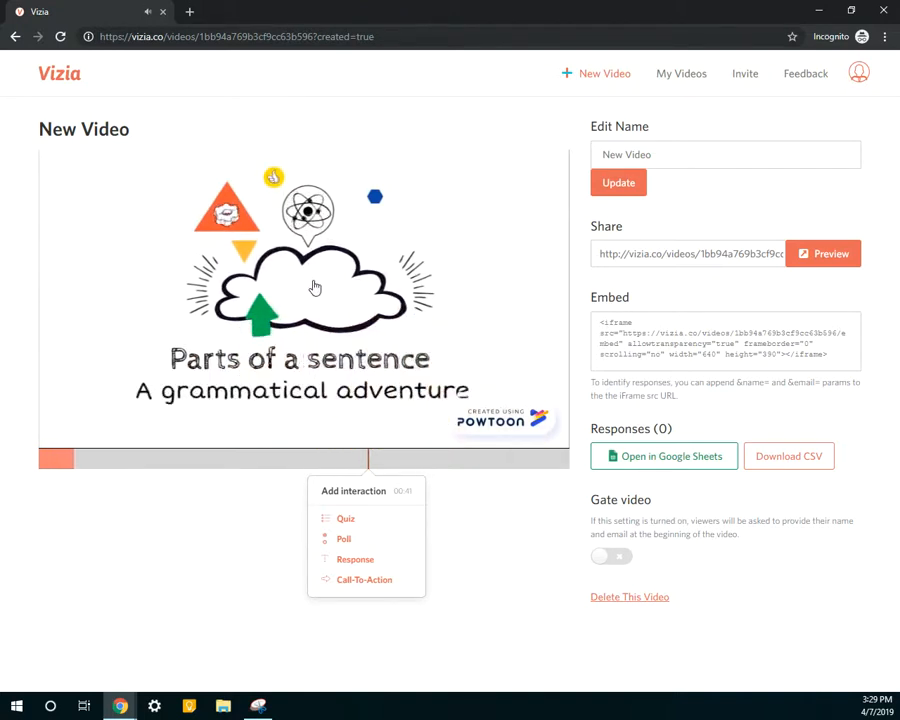
Add a Call-To-Action at 00:11 prompting "Go to your notebook and follow the directions. Write a full and complete sentence that we can use for practice."
left_click(313, 288)
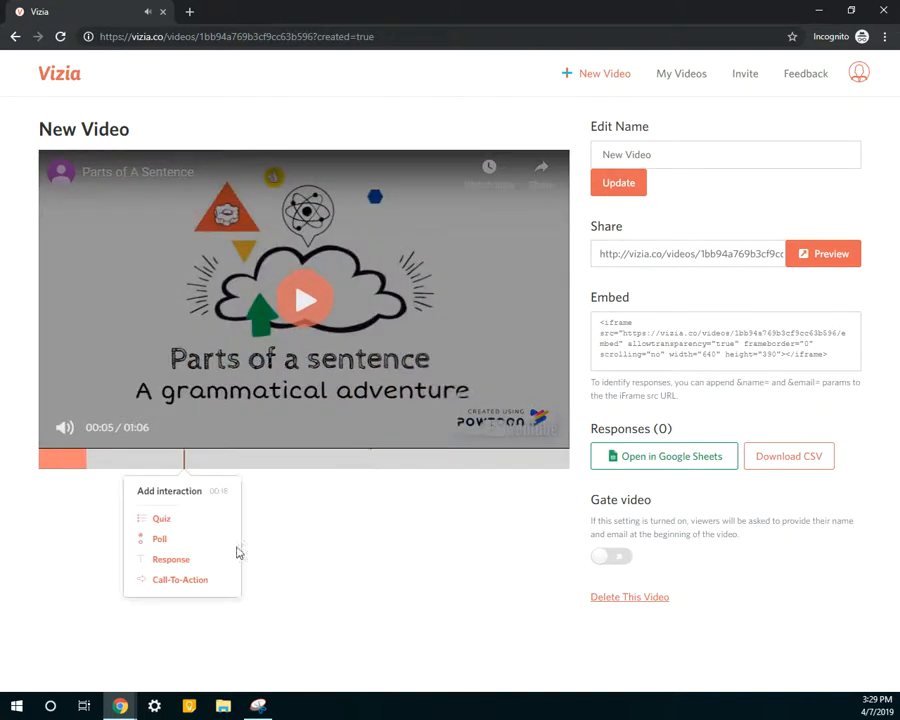
left_click(117, 458)
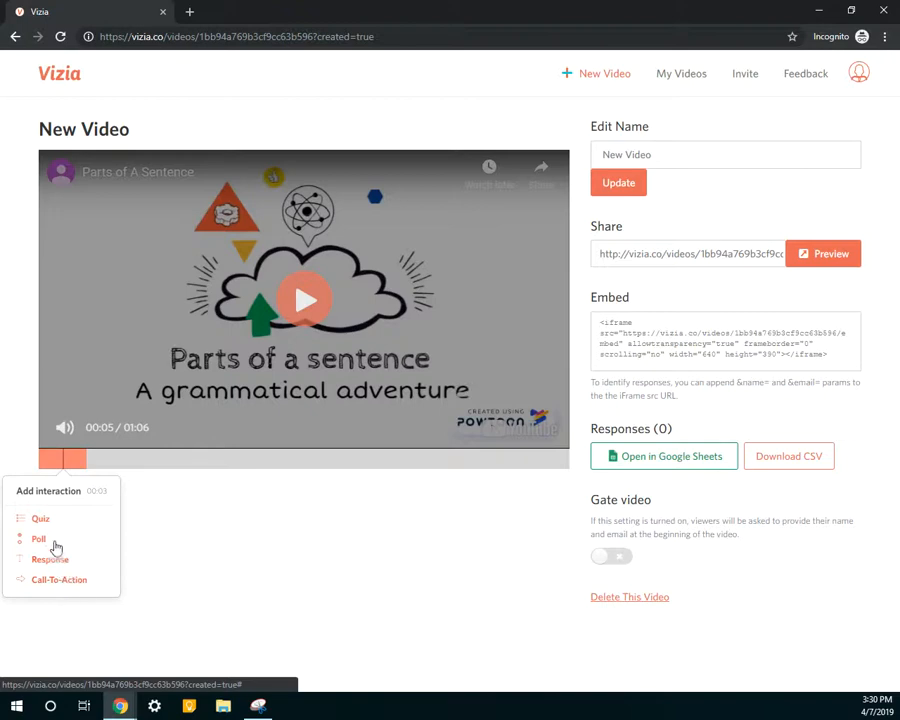
left_click(299, 313)
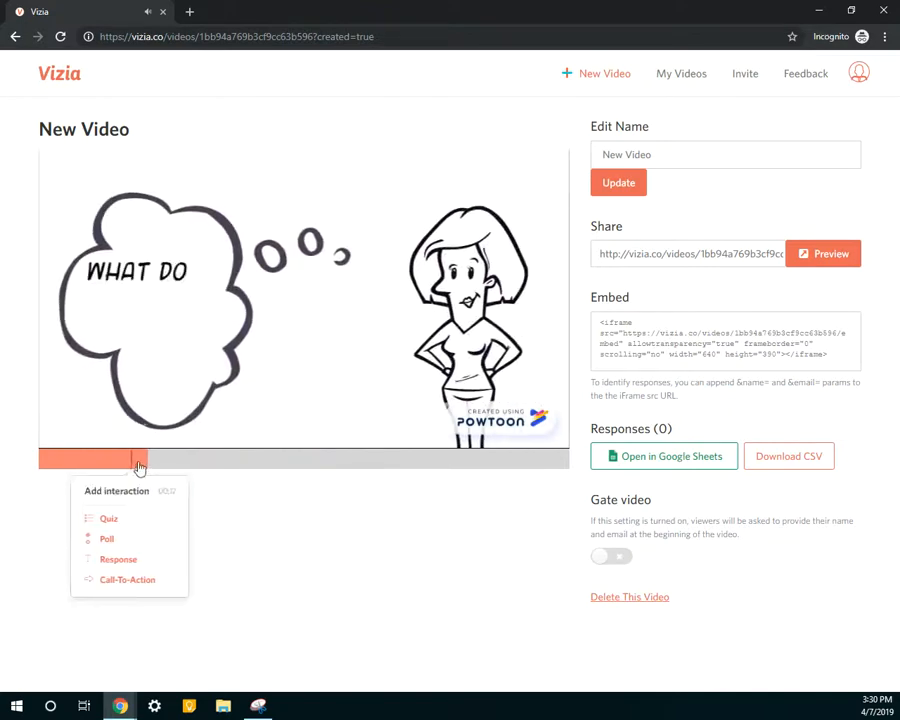
left_click(128, 458)
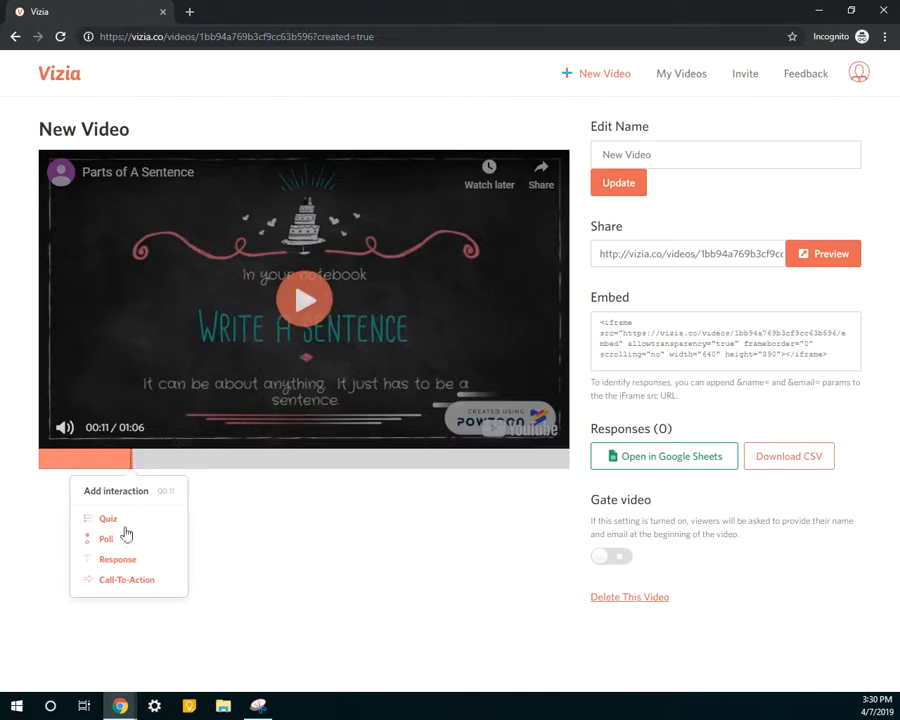
left_click(126, 580)
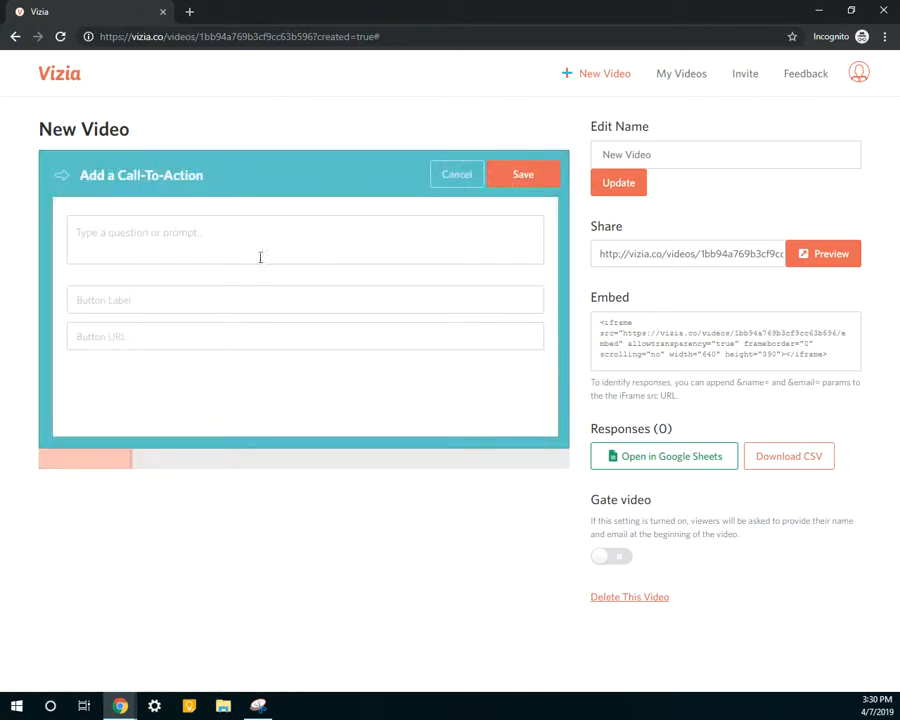
left_click(186, 243)
type("Go")
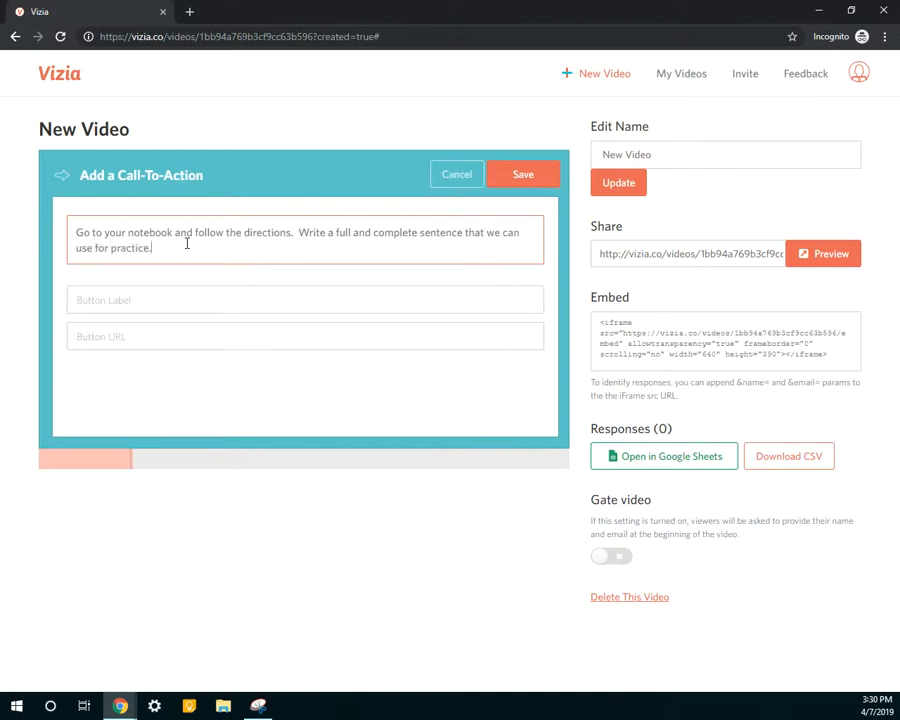
Label the call-to-action's button "Continue on in the video" and save the interaction
left_click(193, 296)
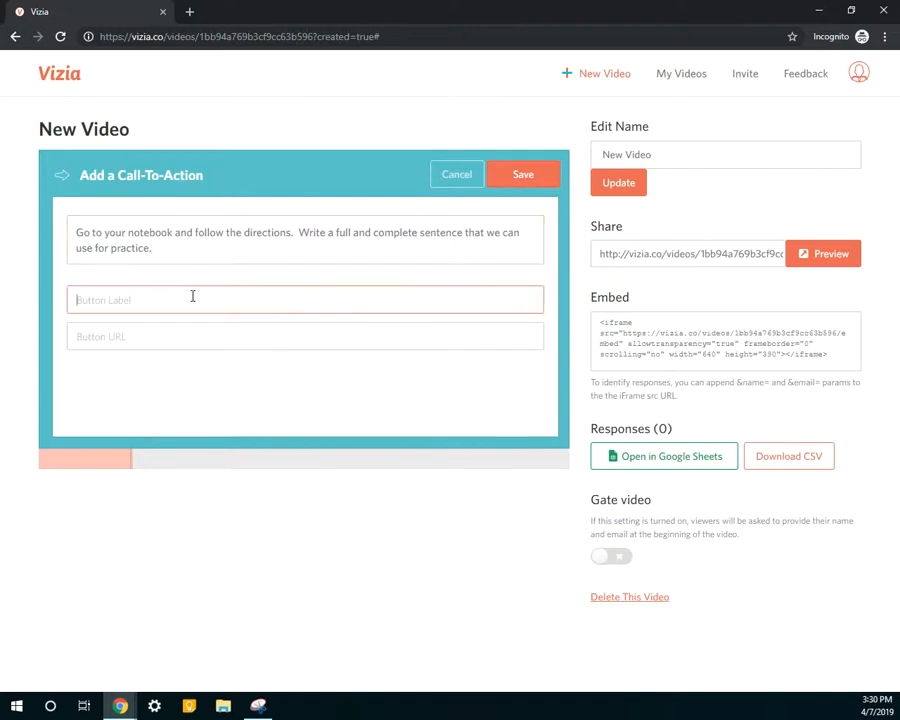
type("Continue on in the video")
left_click(541, 176)
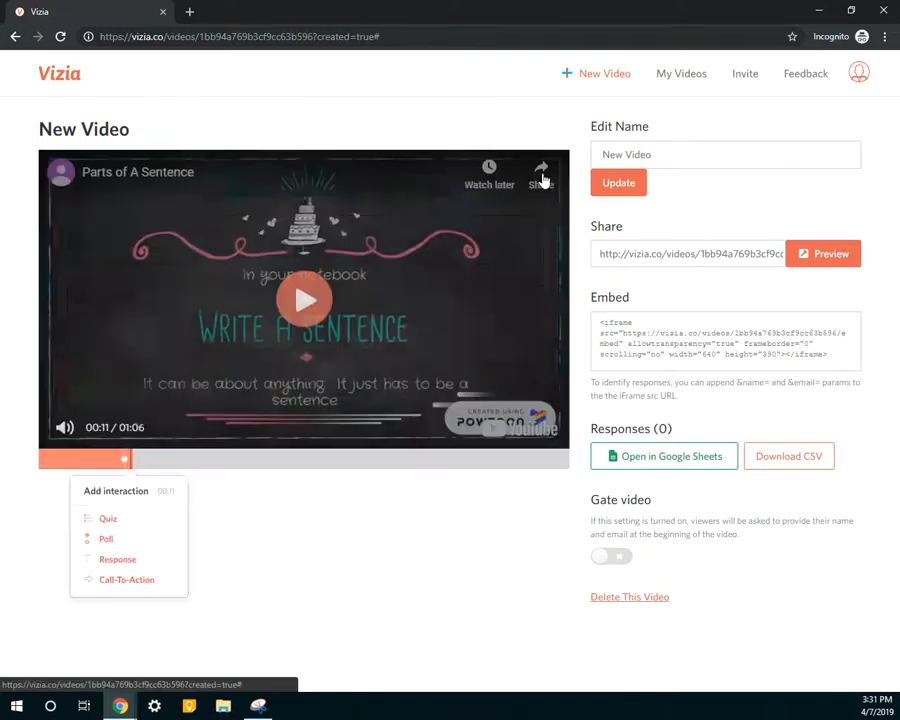
Add a Quiz at 00:26, on the parts-of-a-sentence slide, asking "What are the two main pieces of a sentence?"
left_click(262, 372)
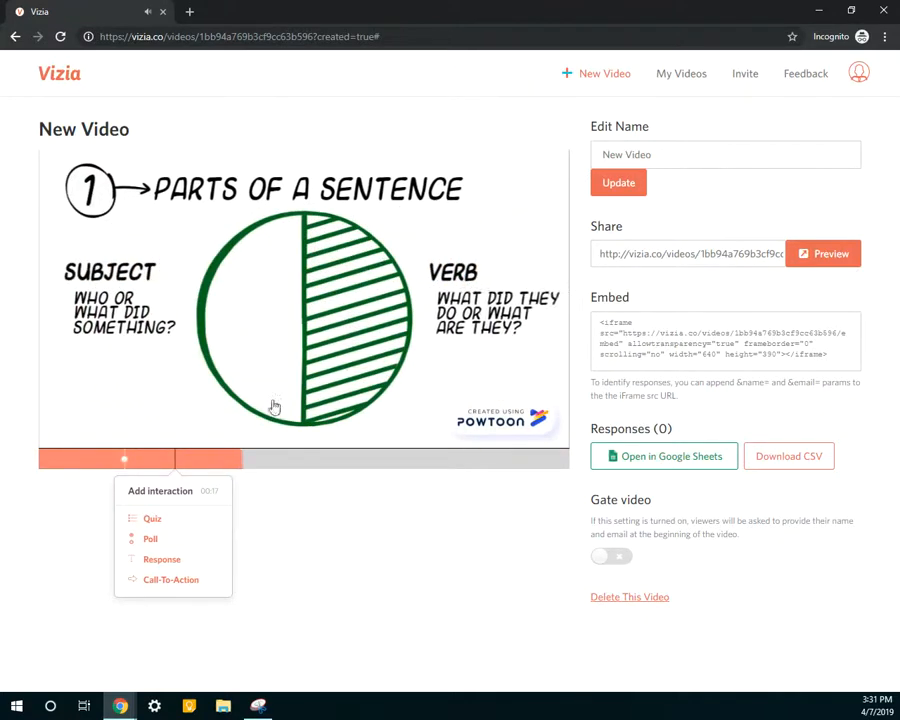
left_click(285, 355)
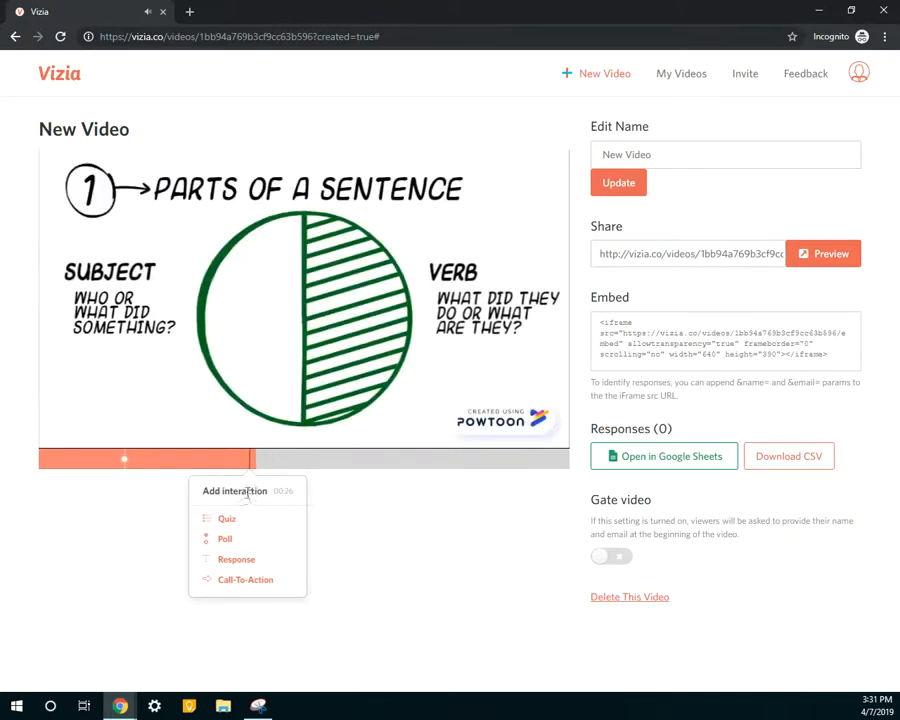
left_click(232, 520)
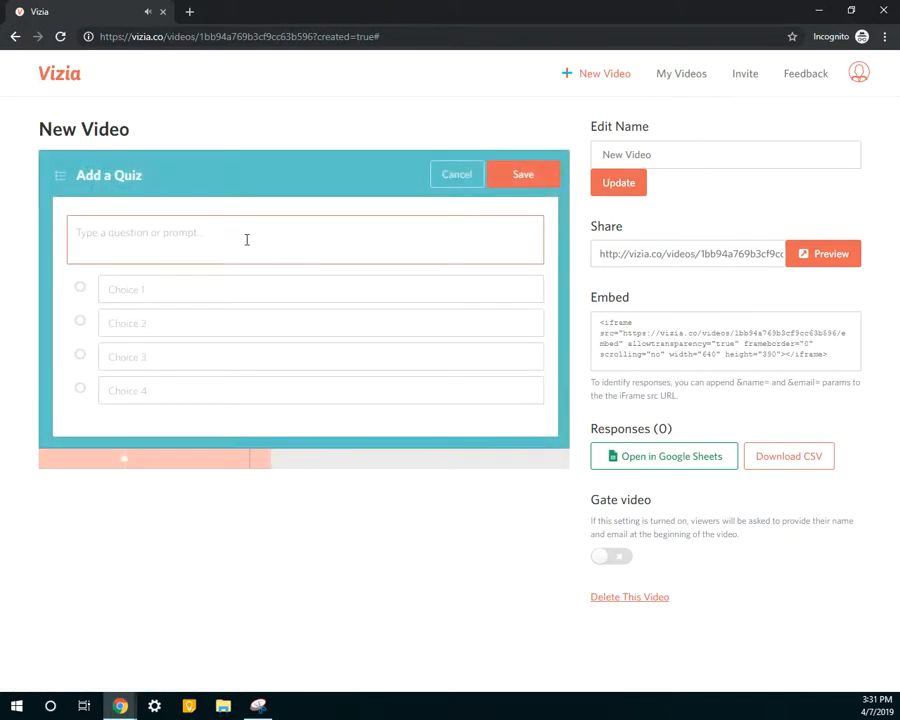
type("Wh")
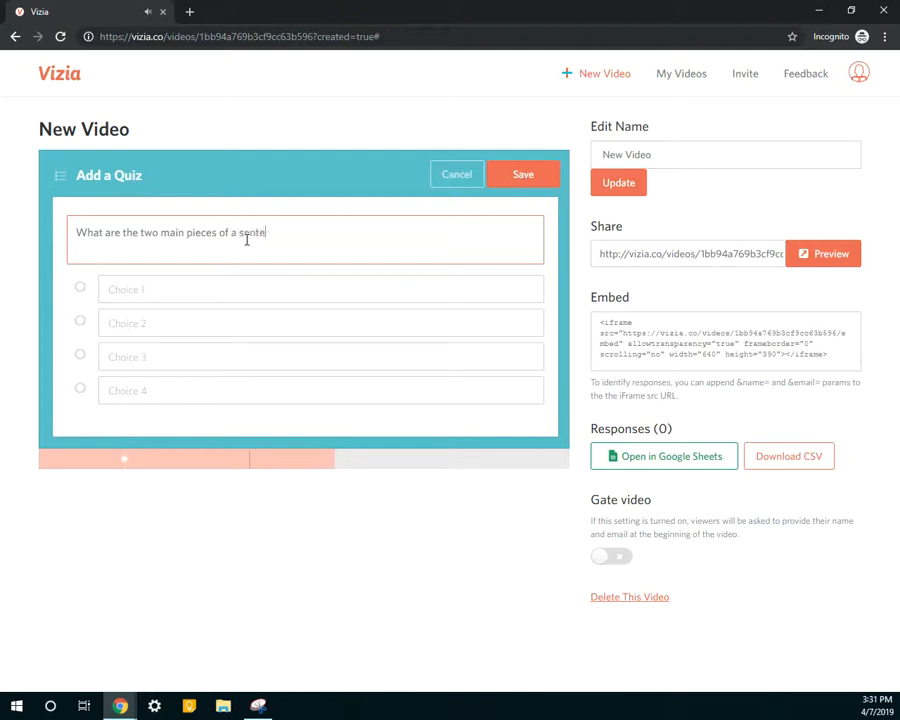
type("?")
Fill in the four quiz choices as Subject, Verbs, Adjectives and Nouns
key("Tab")
type("S")
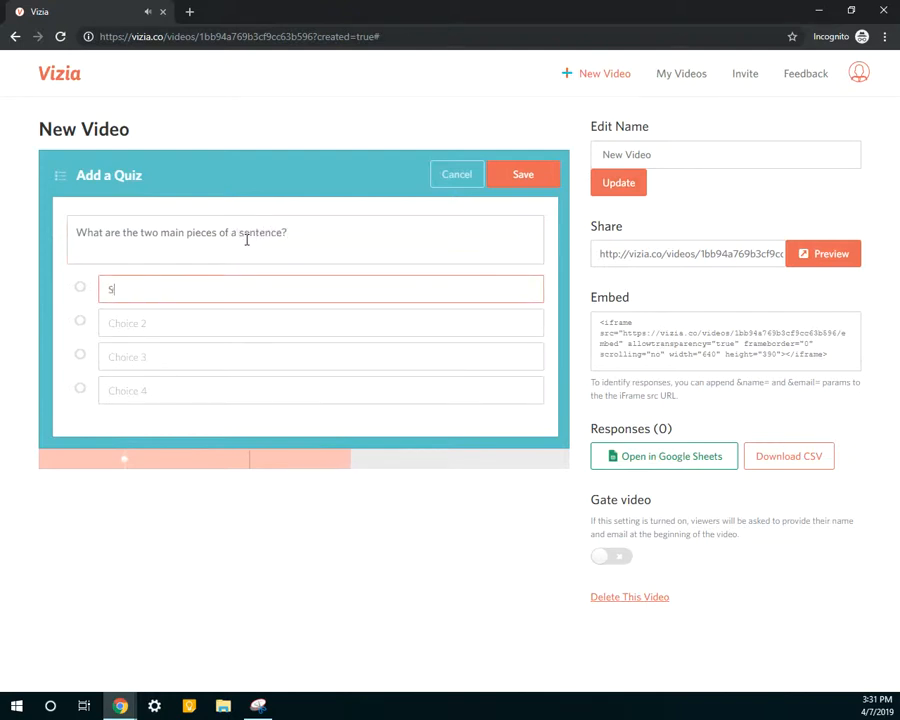
type("ubject")
key("Tab")
type("V")
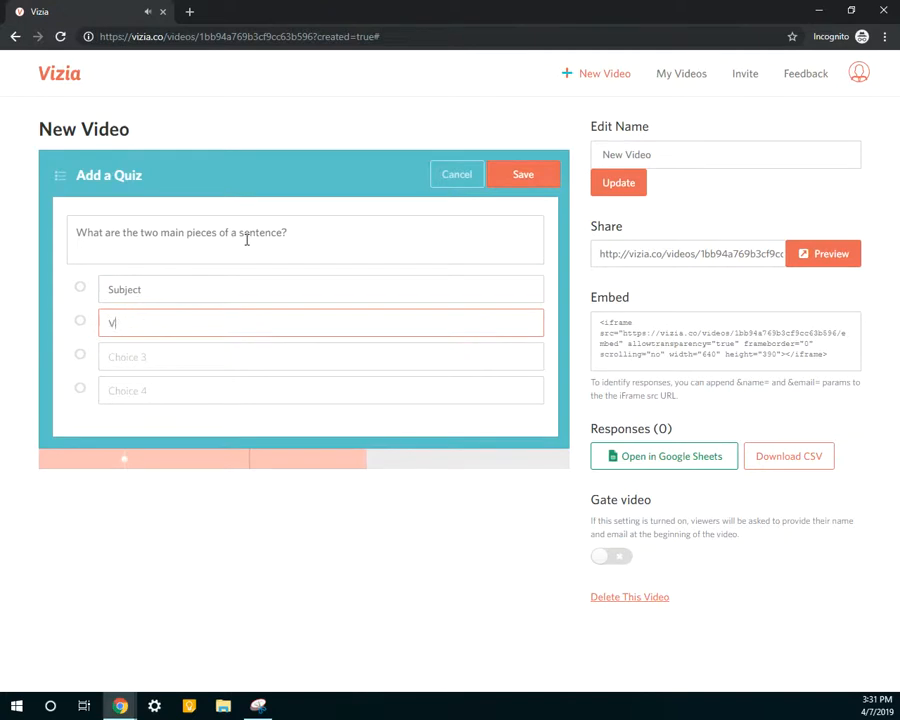
key("Tab")
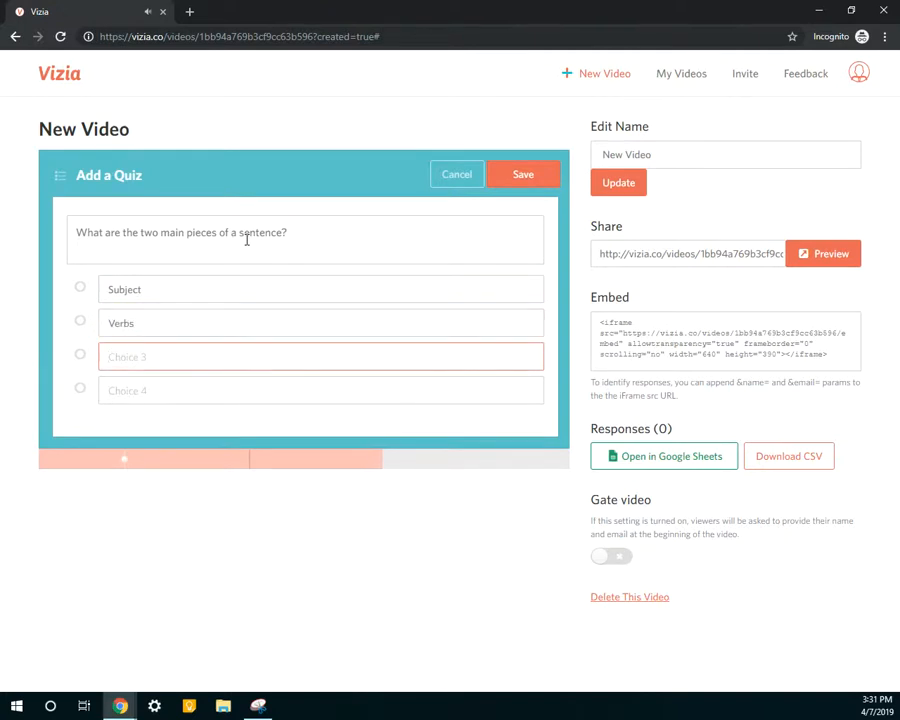
type("Adjectives")
key("Tab")
type("No")
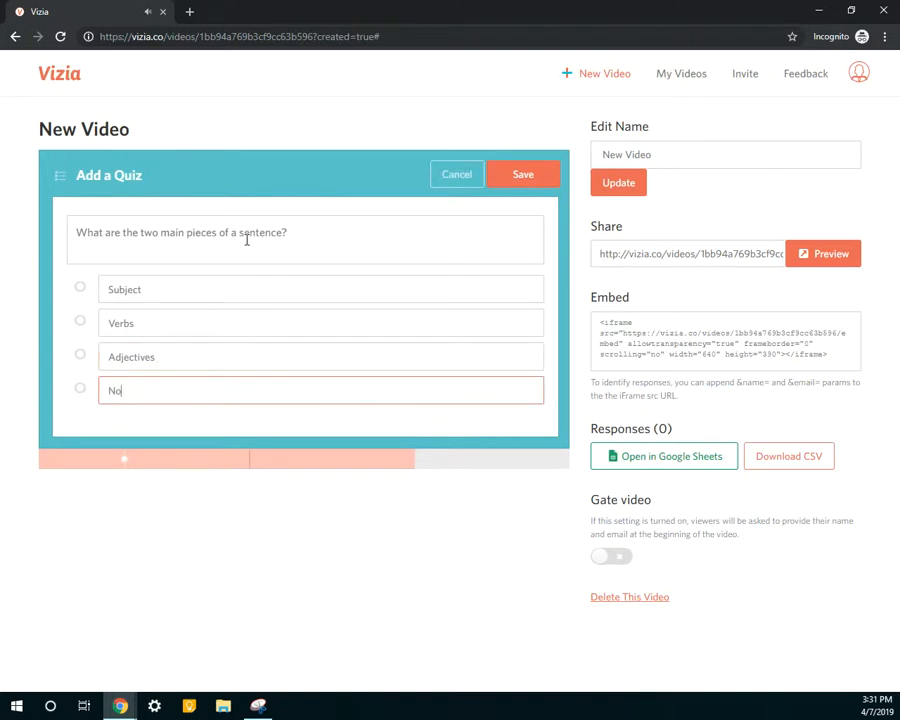
Try to mark both Subject and Verbs as correct answers to the quiz question
left_click(80, 320)
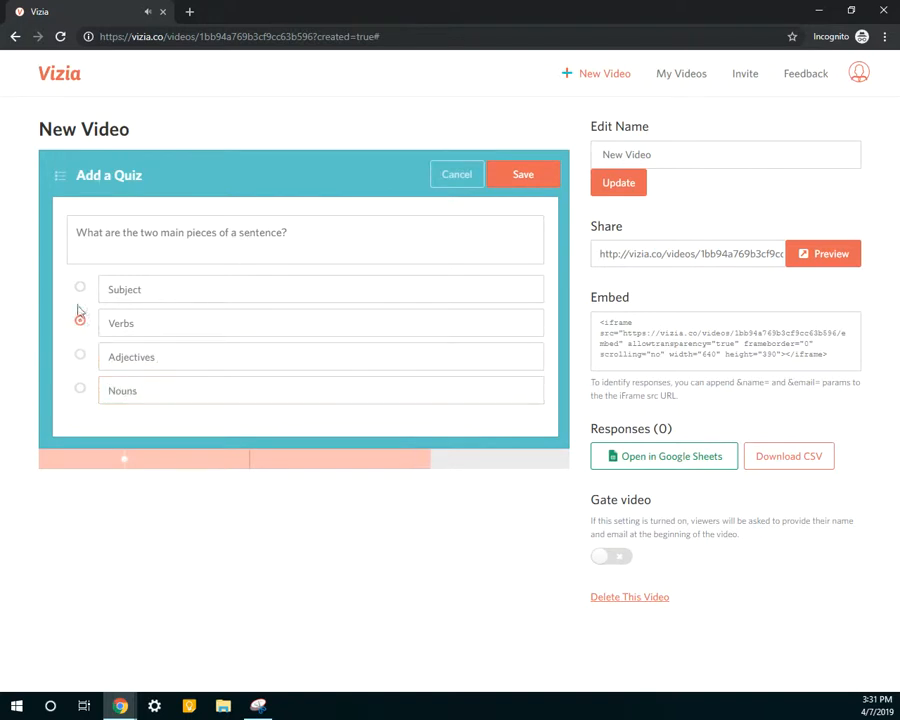
left_click(80, 287)
left_click(80, 322)
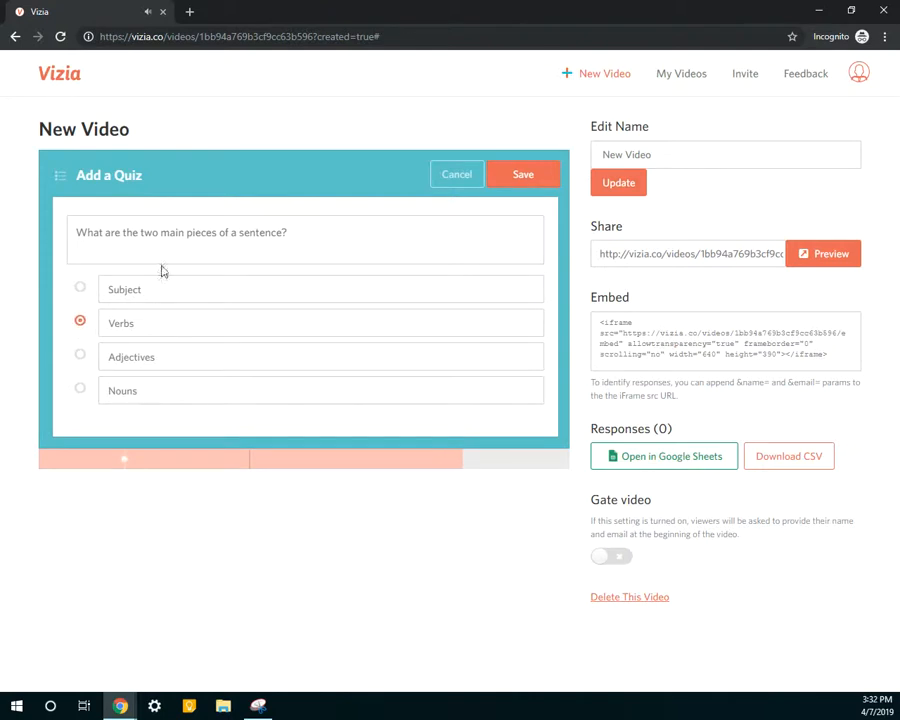
Change the first quiz choice to "Subject and Verbs" and mark it as the correct answer
left_click(159, 288)
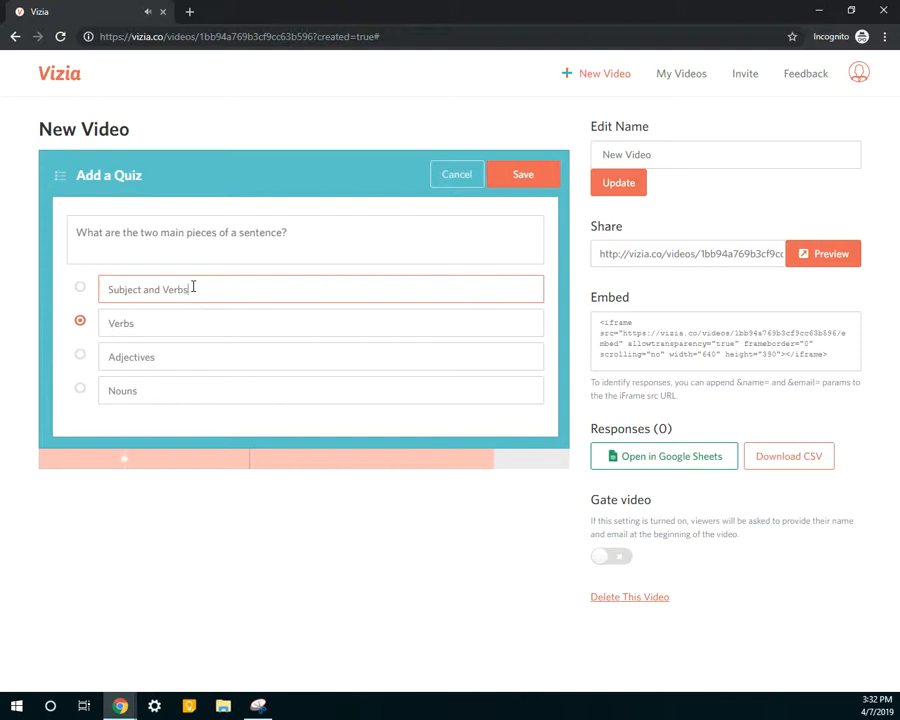
left_click(83, 290)
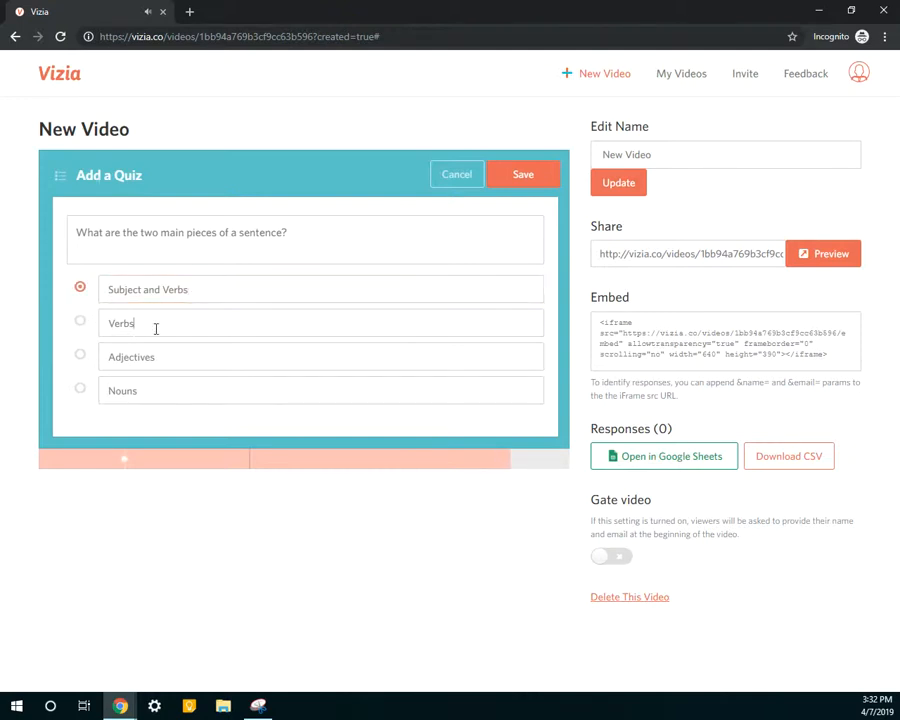
Change the remaining choices to "Verbs and Adjectives", "Adjectives and Subjects" and "Nouns and Adjectives", and save the quiz
left_click(154, 326)
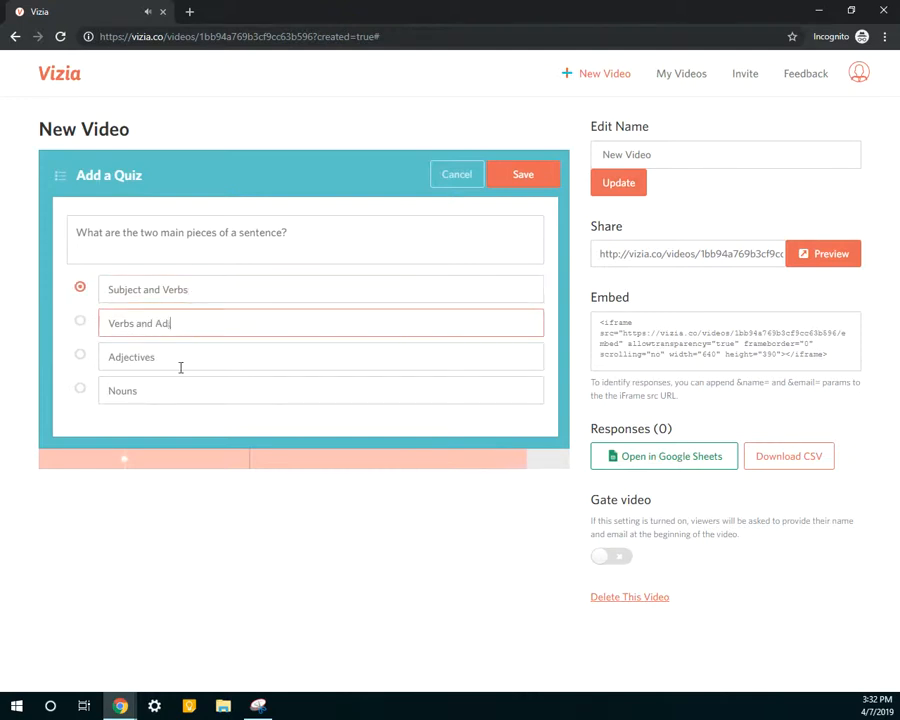
key("Tab")
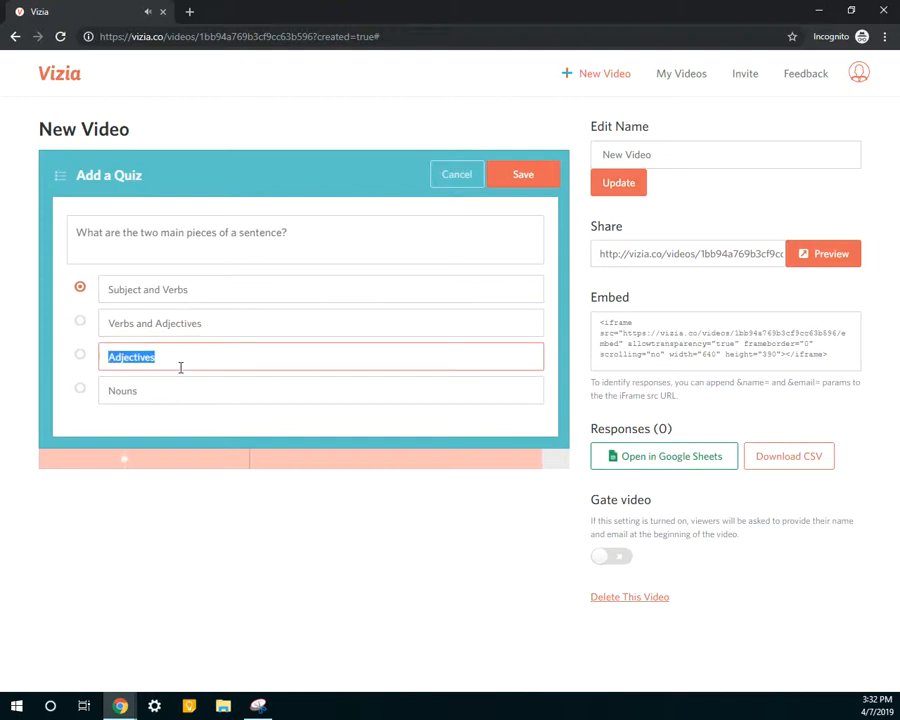
left_click(181, 367)
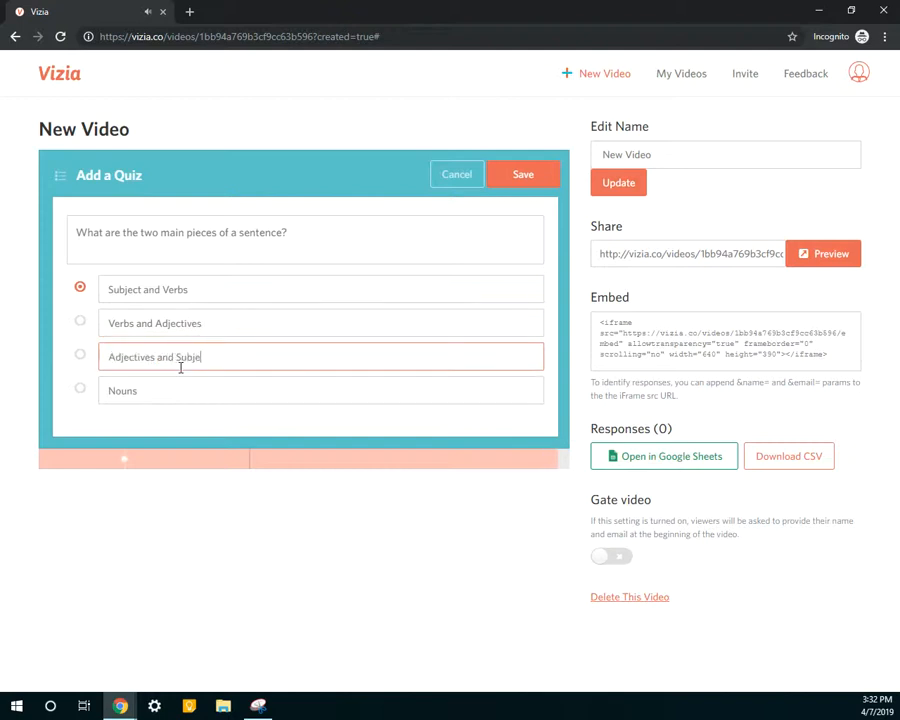
type("and Subjects")
key("Tab")
key("End")
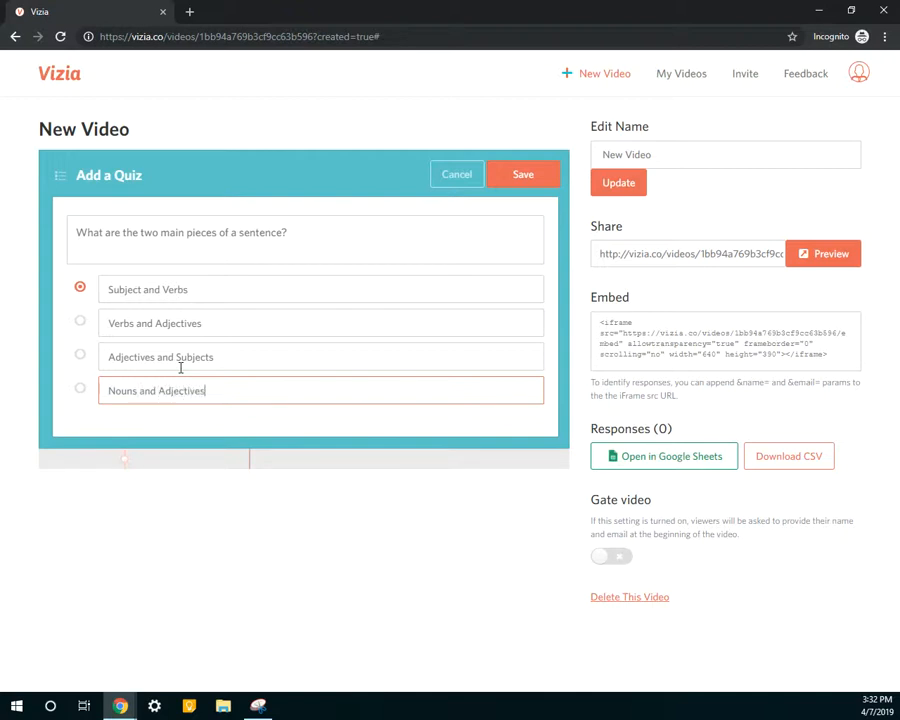
left_click(521, 175)
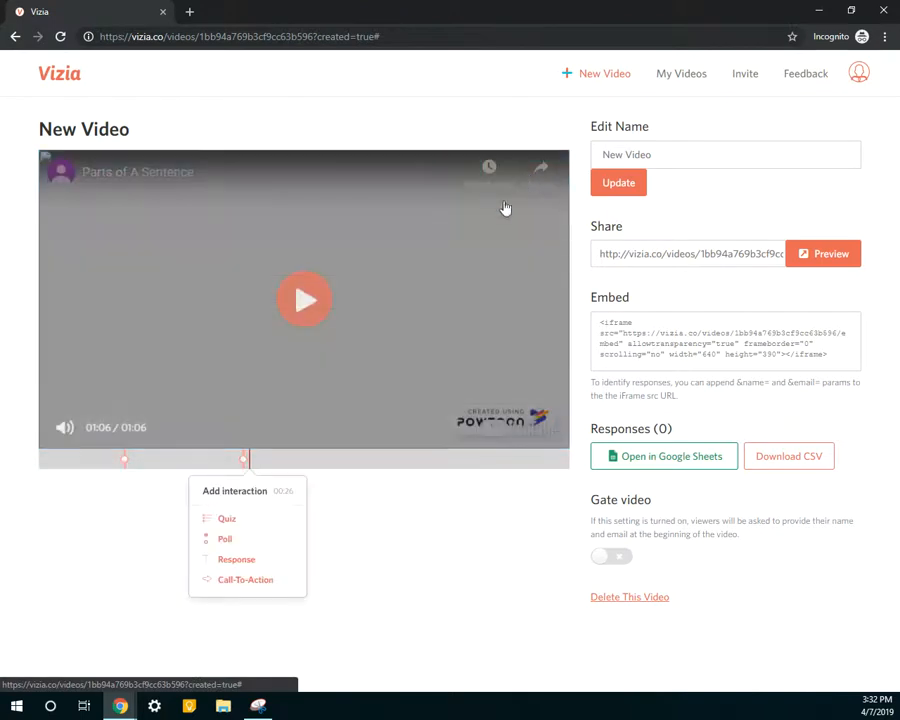
Reopen the quiz at 00:26 for editing, review its question and choices, and save it
left_click(241, 460)
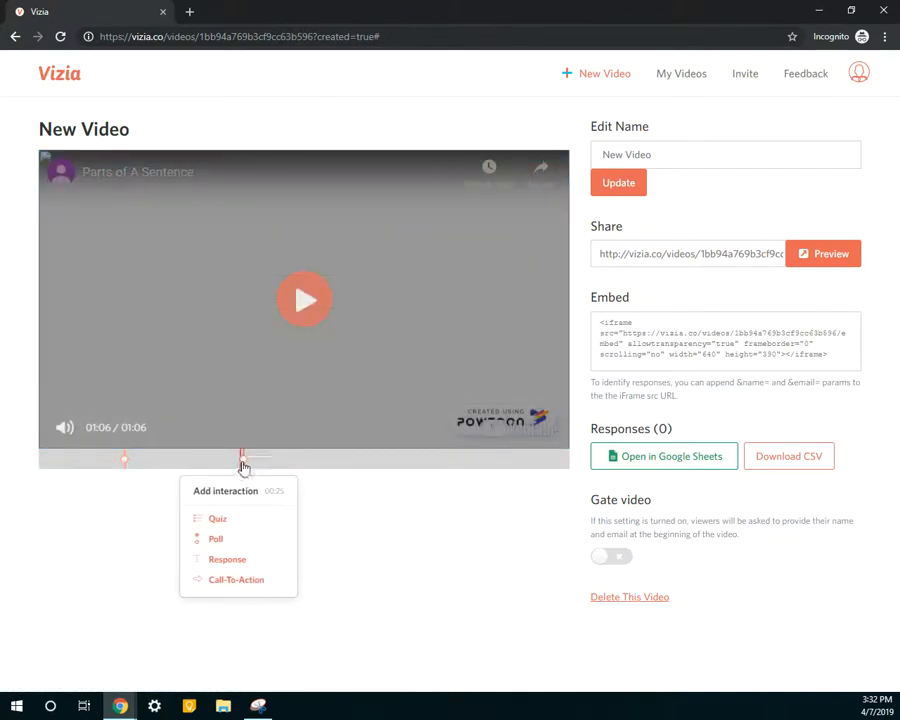
mouse_move(241, 462)
left_mouse_down()
mouse_move(270, 467)
mouse_move(243, 464)
left_mouse_up()
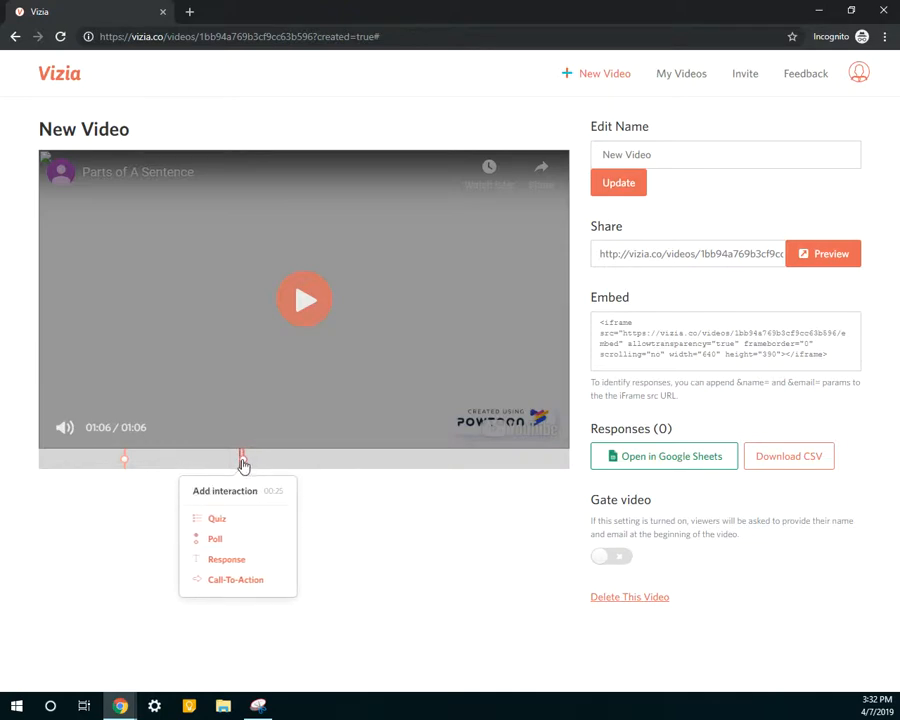
left_click(243, 463)
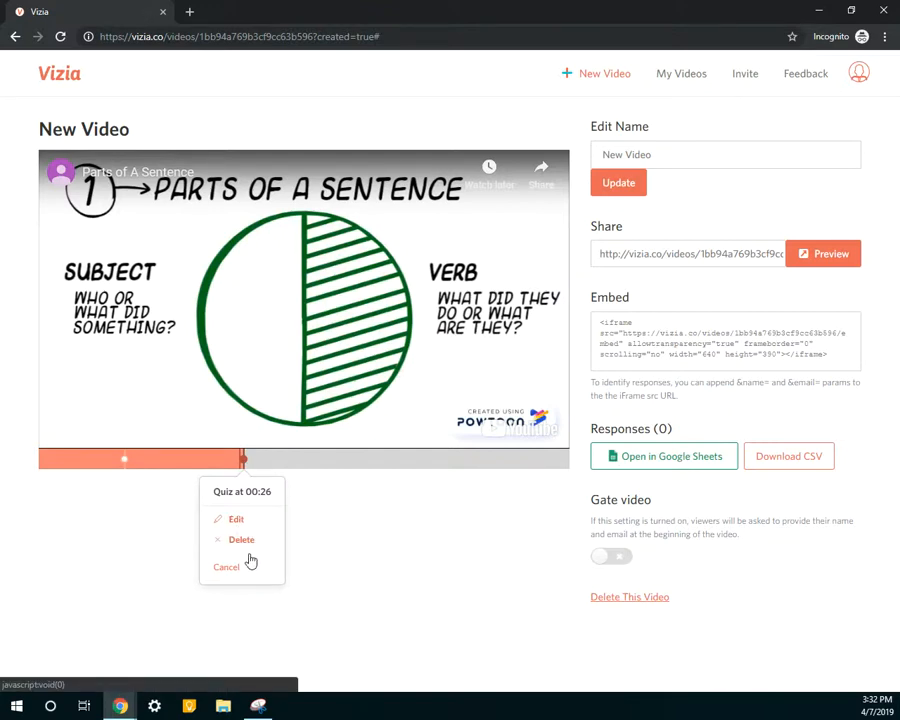
left_click(244, 527)
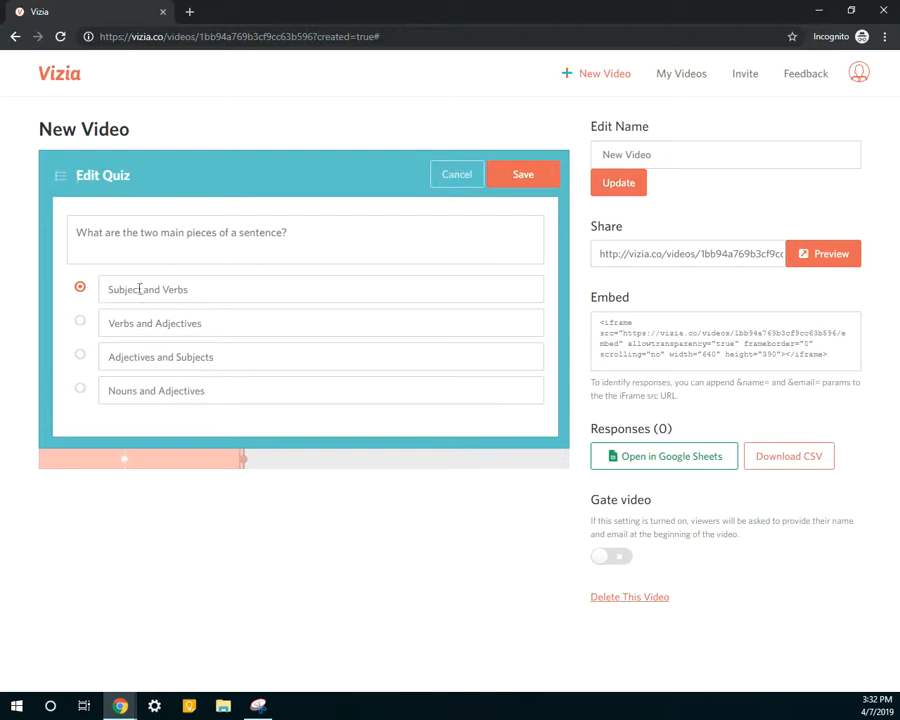
left_click(532, 176)
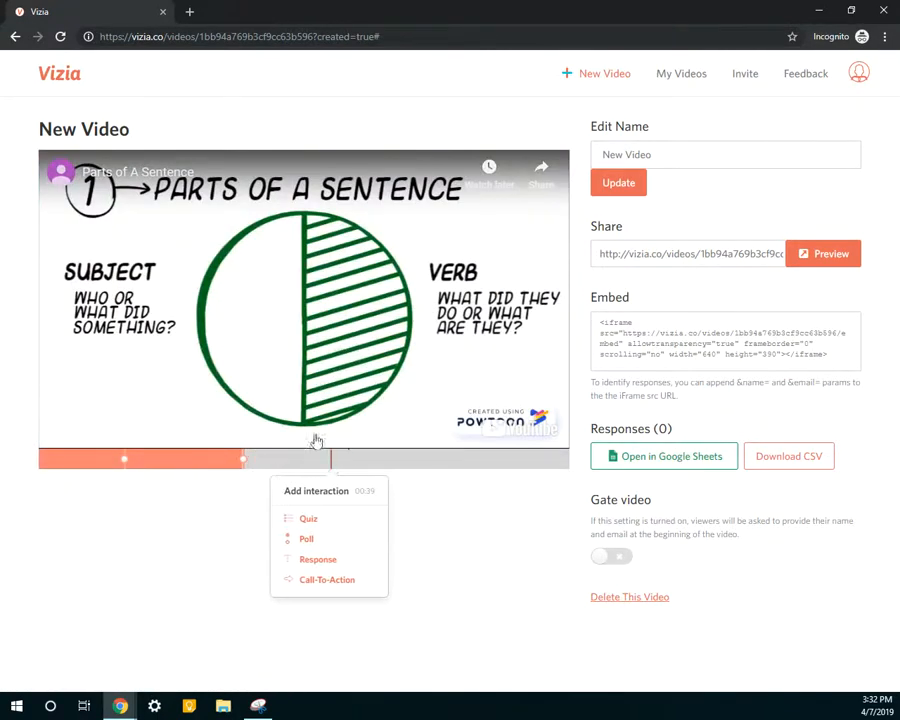
Add a Response at 00:37, on the simple-math slide, with the prompt "Write an example for a simple sentence." and save it
left_click(380, 369)
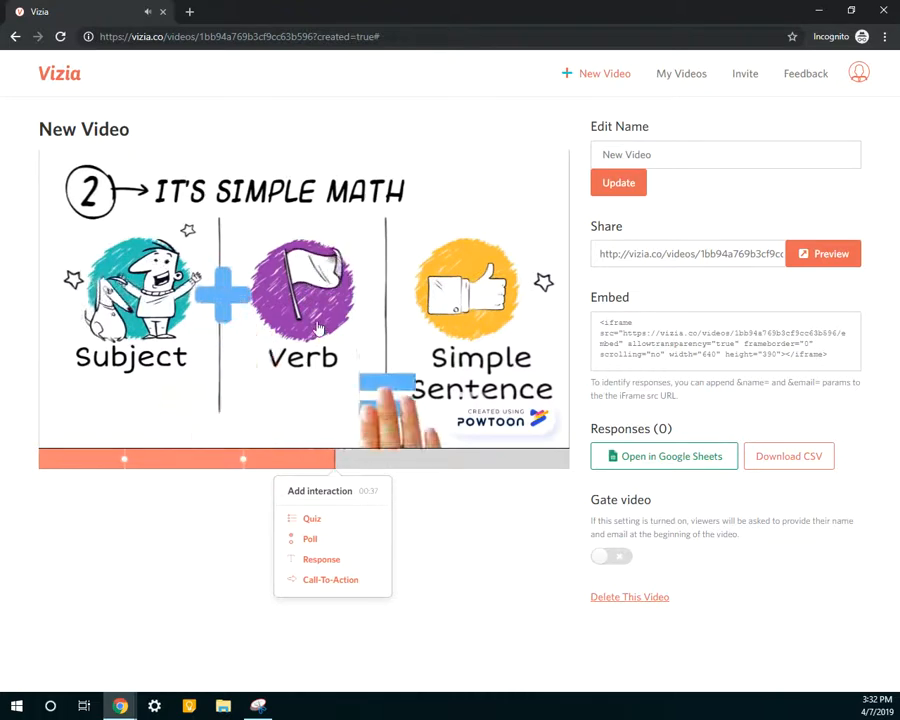
left_click(327, 428)
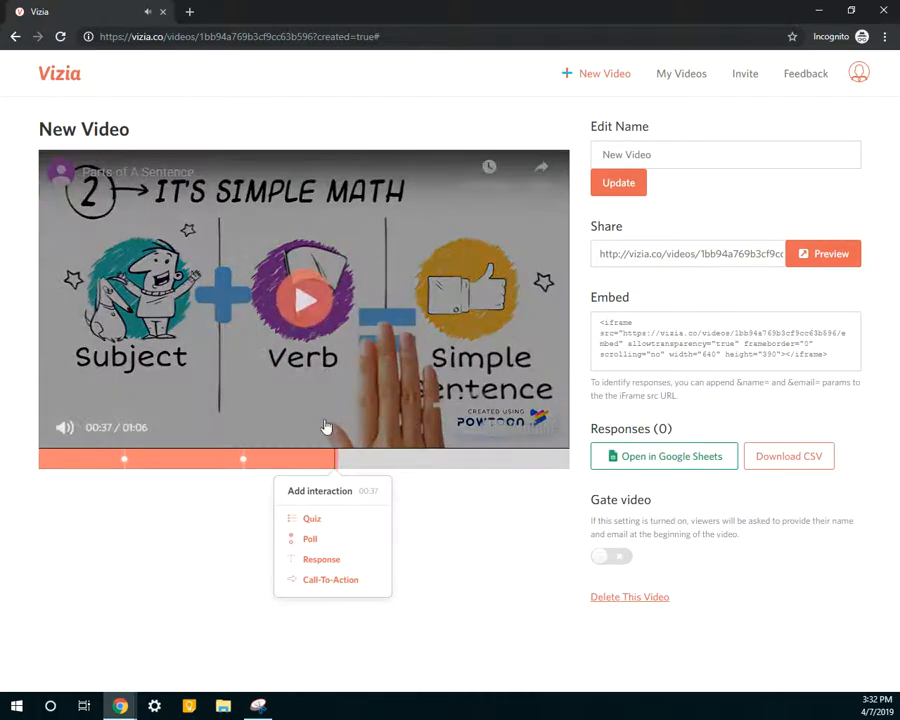
left_click(320, 562)
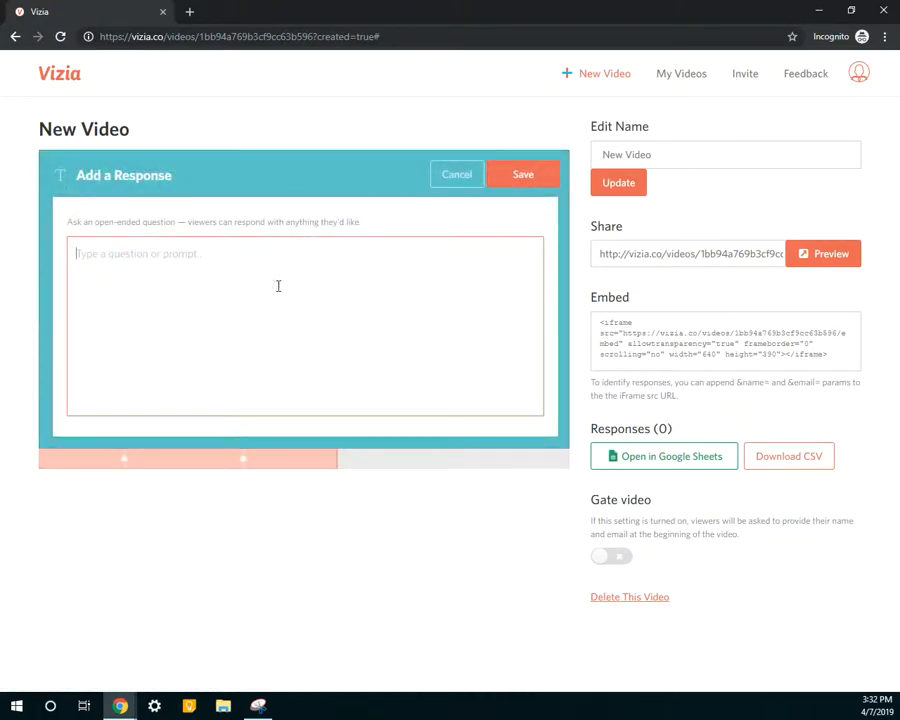
type("Wr")
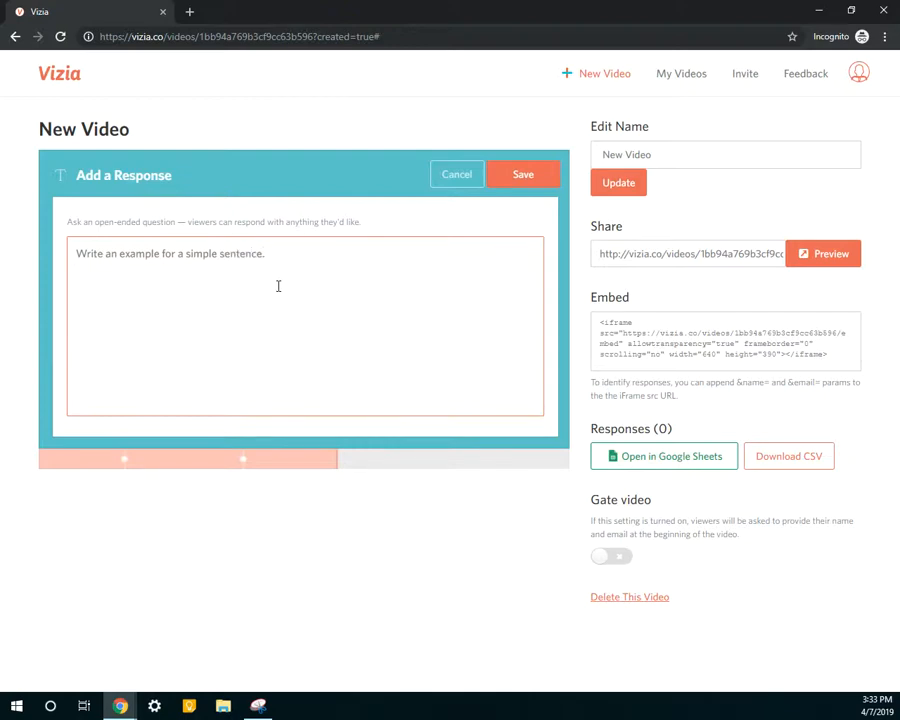
left_click(507, 180)
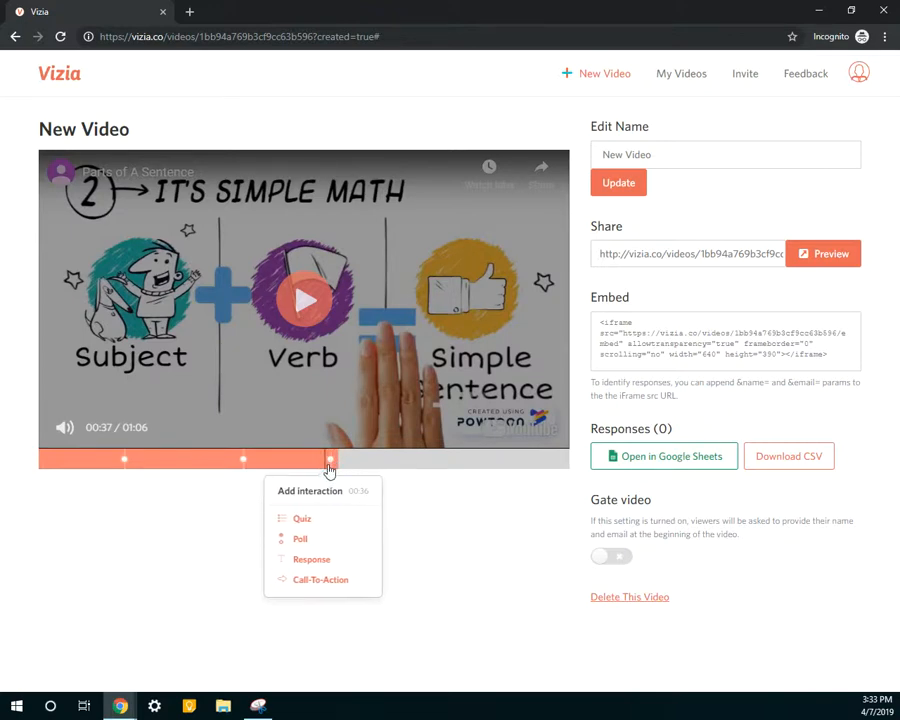
Add a Poll at 00:45 with the question "Have you ever read a book or article and been confused by an incomplete sentence?"
left_click(301, 302)
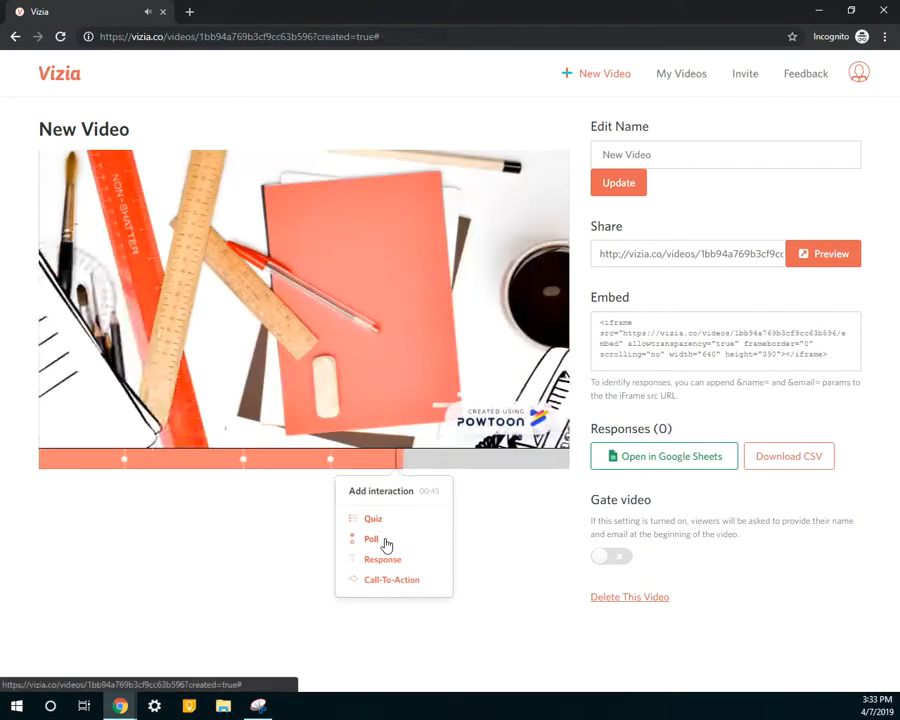
left_click(366, 538)
left_click(281, 249)
type("H")
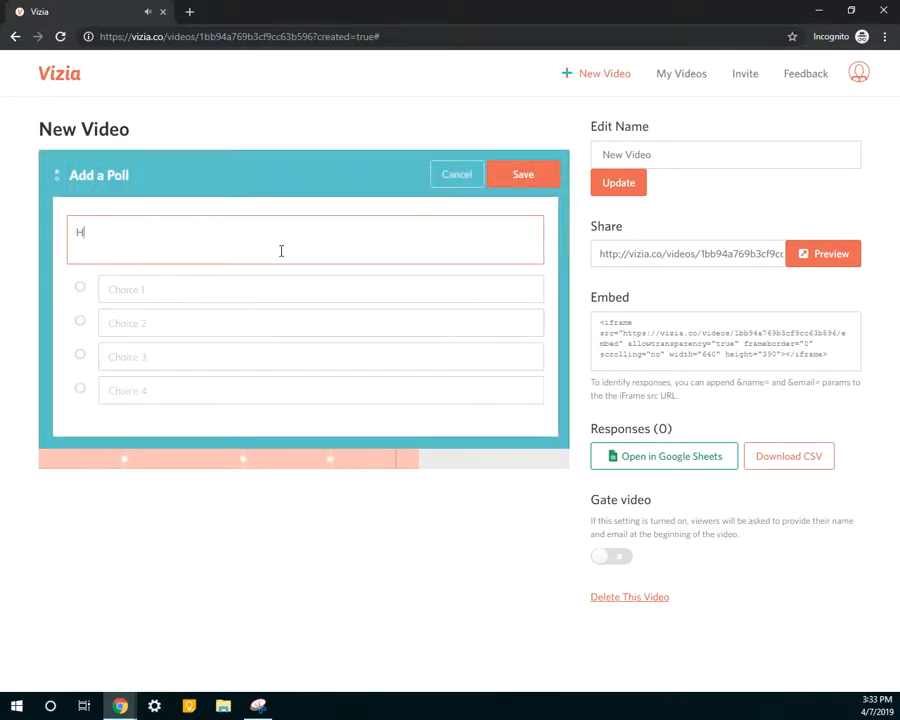
type("ave you ever ")
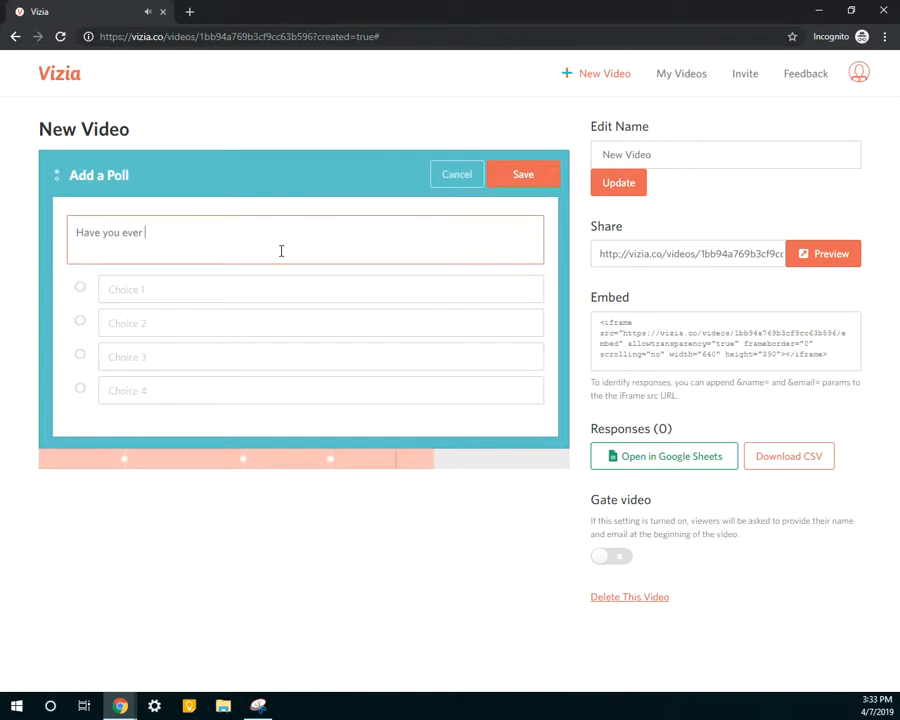
type("read a book or arti")
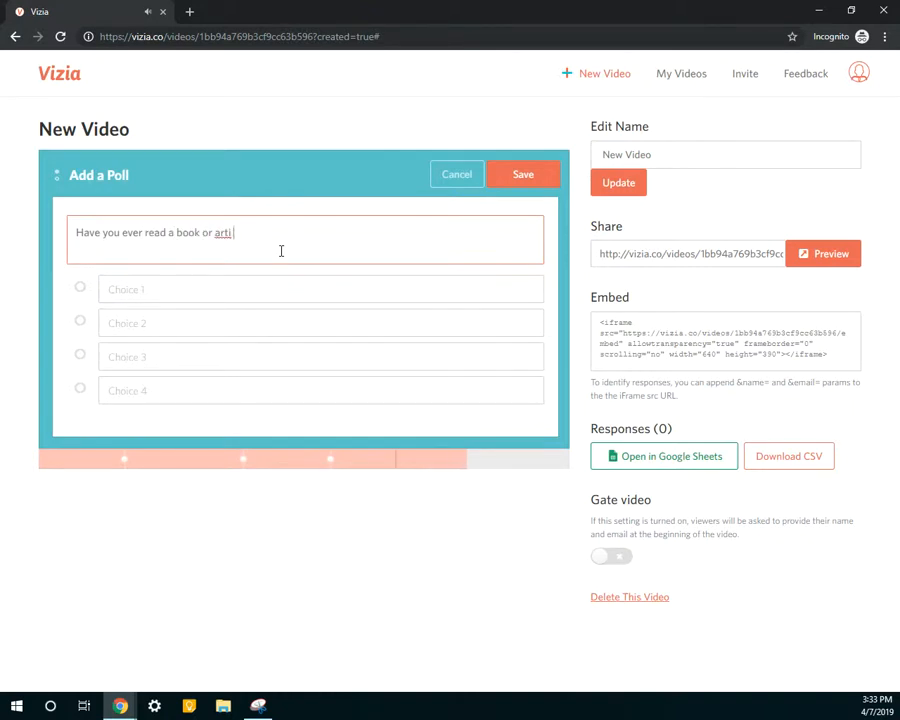
type("cle and been confused by an incomplete ")
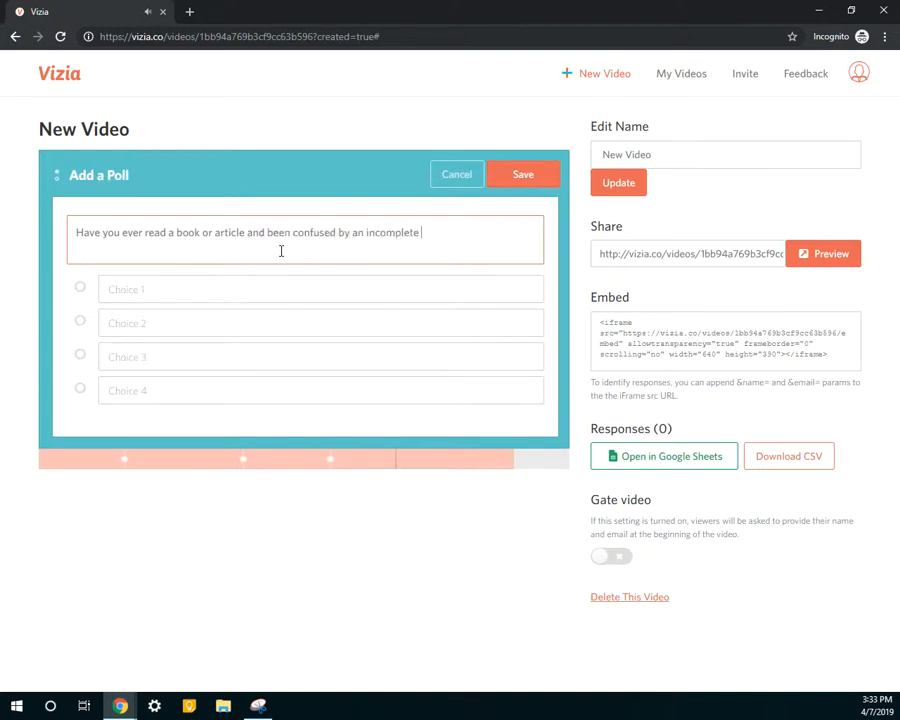
type("sentence?")
key("Tab")
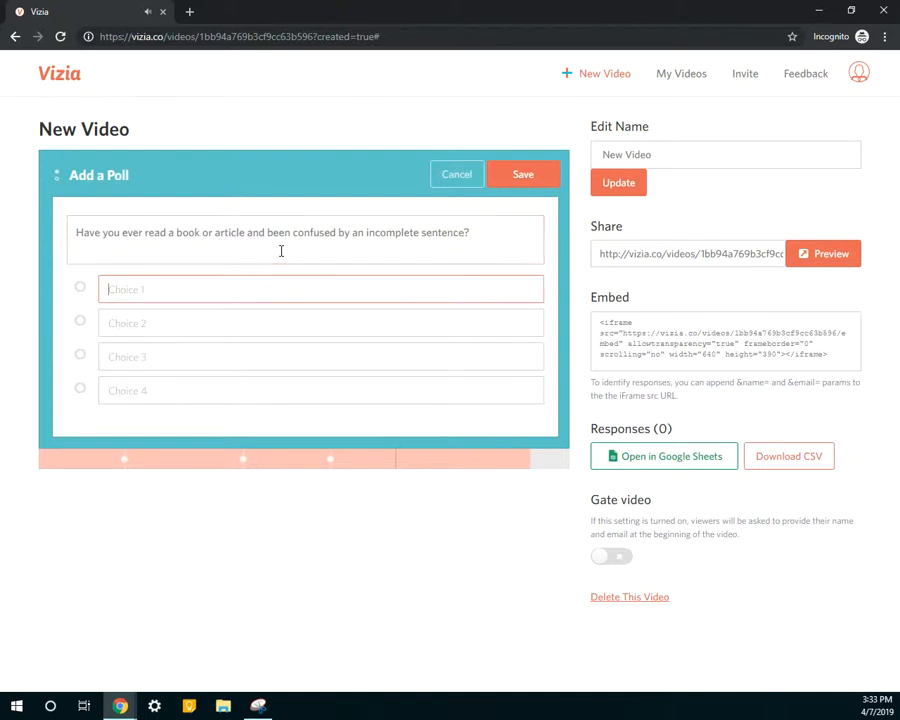
Give the poll the choices "Yes", "No" and "Idk what you're talking about", and save it
type("Yes")
key("Tab")
type("No")
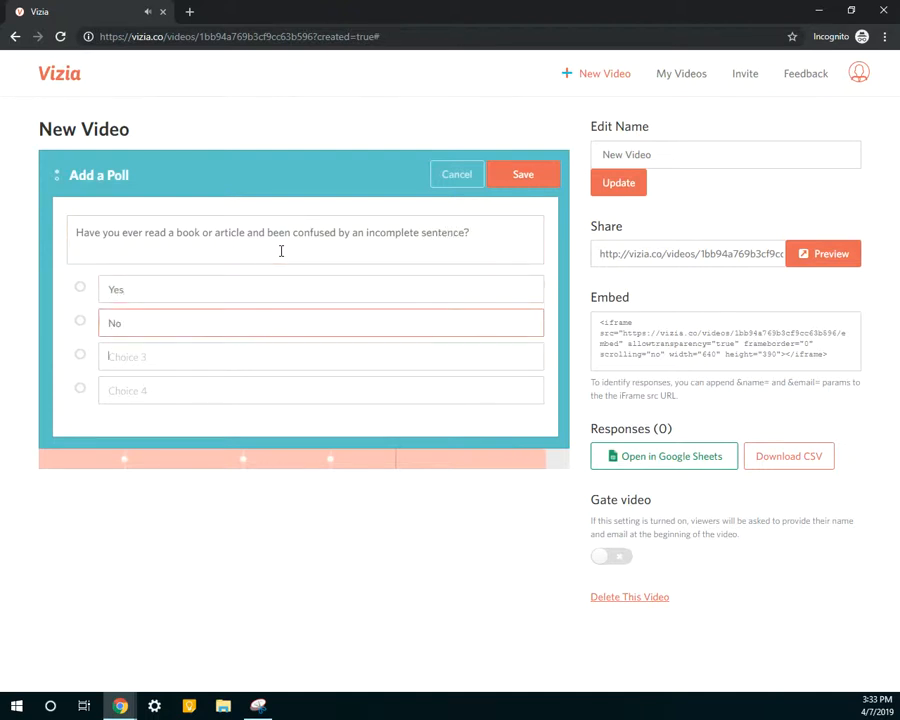
key("Tab")
type("Idk")
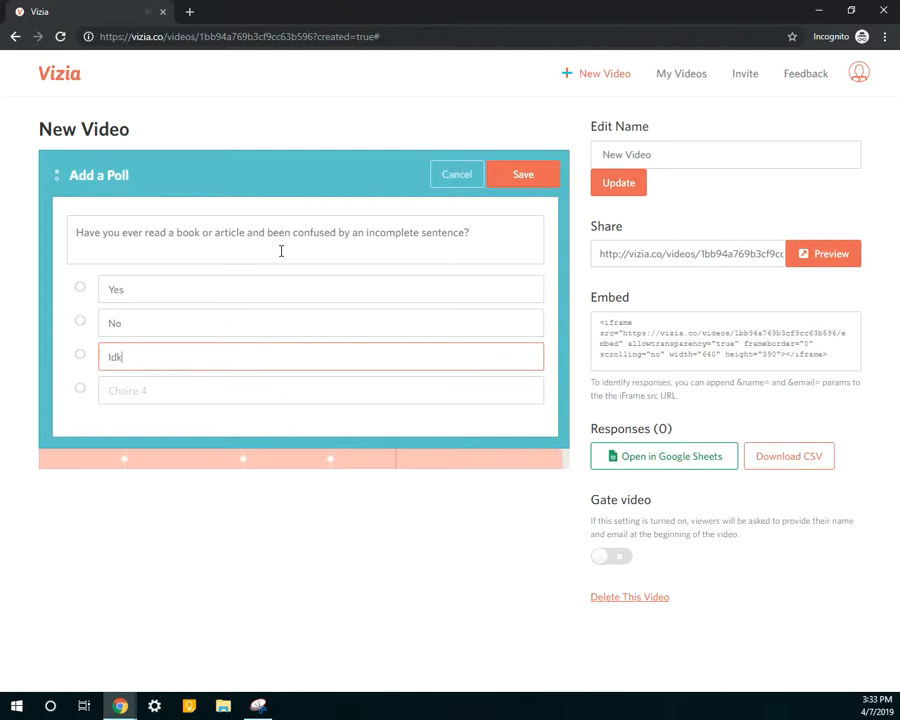
type(" what you're talking about")
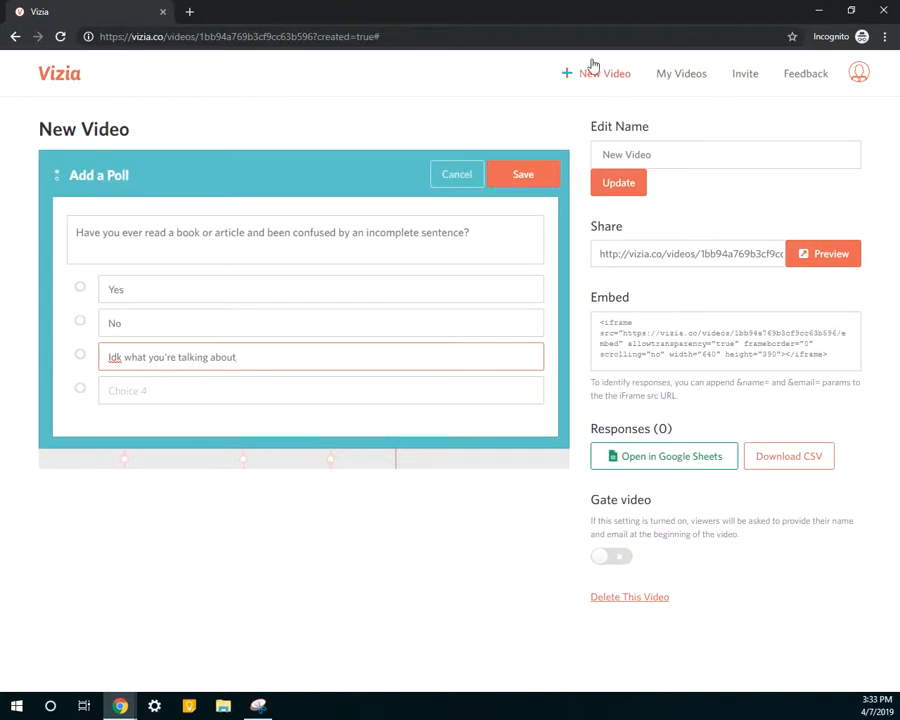
left_click(522, 180)
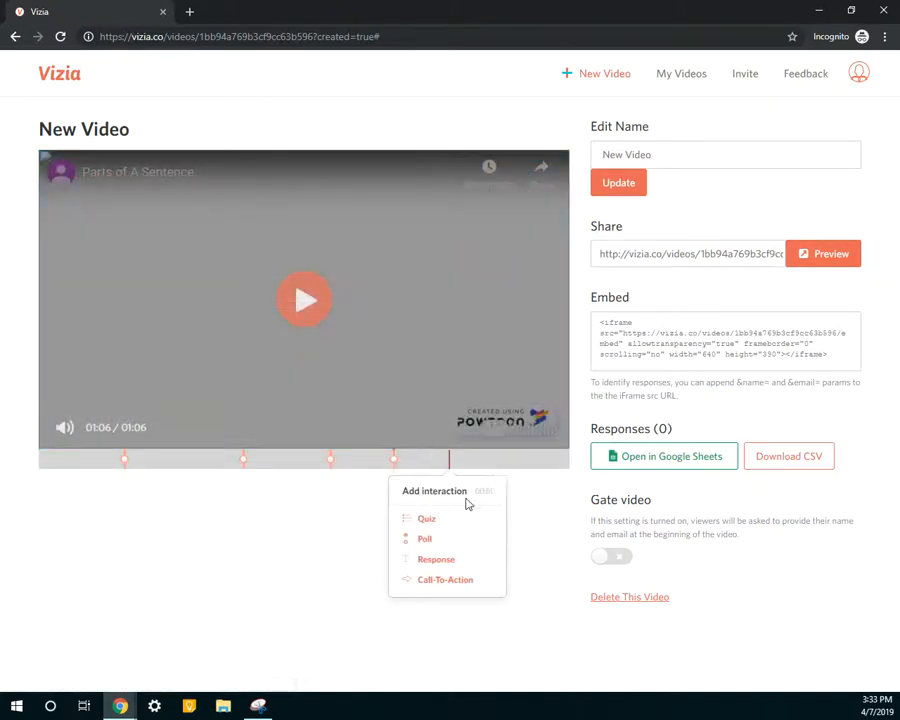
Rename the video "Parts of a Sentence" and reopen it from the list of own videos
left_click(551, 458)
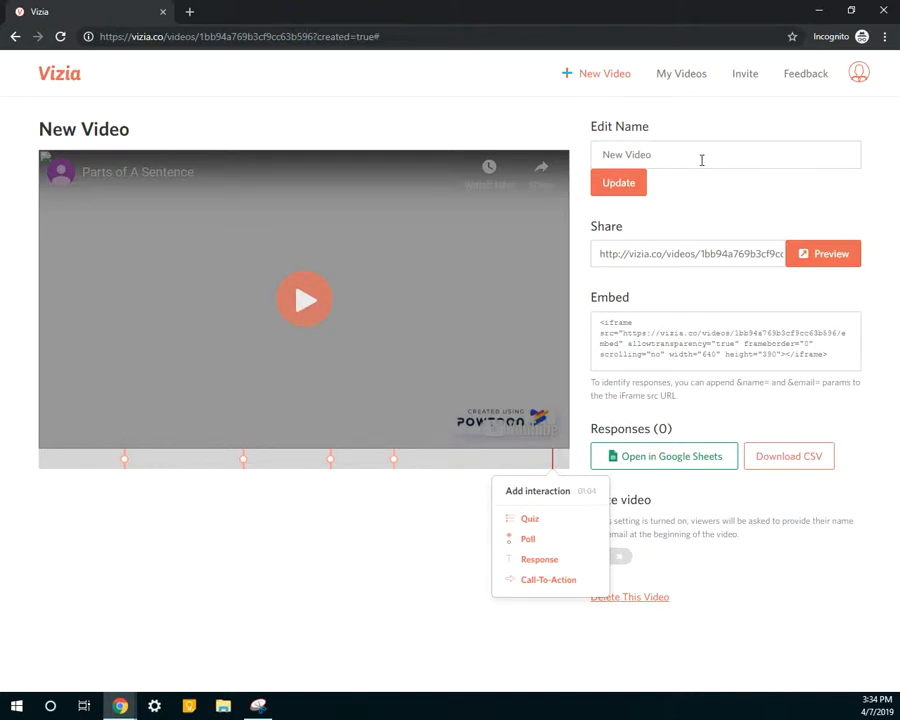
left_click_drag(701, 159, 585, 149)
type("Parts of a Sentence")
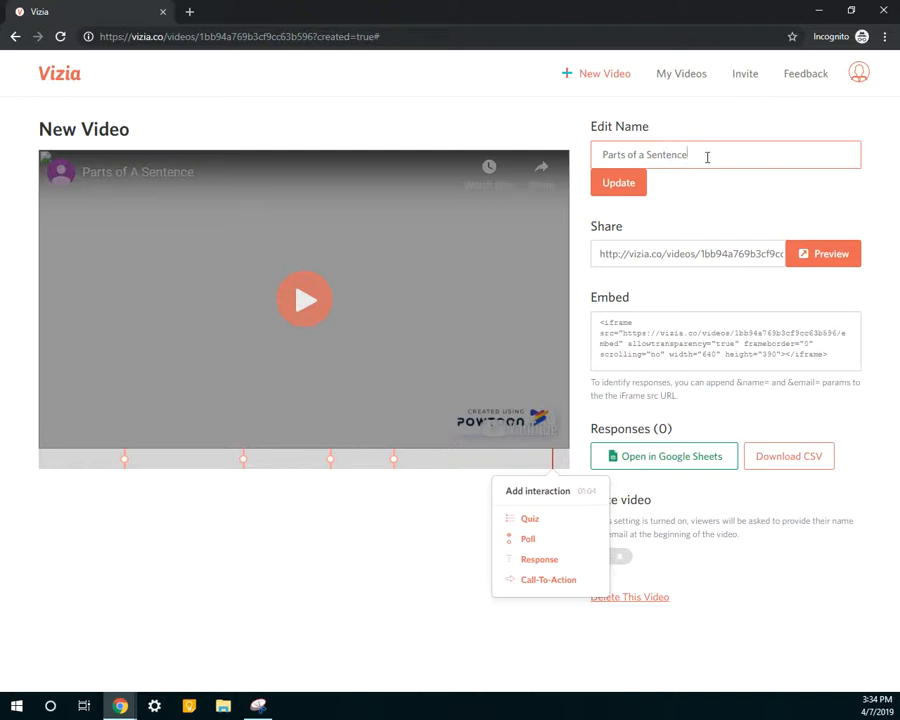
left_click(628, 186)
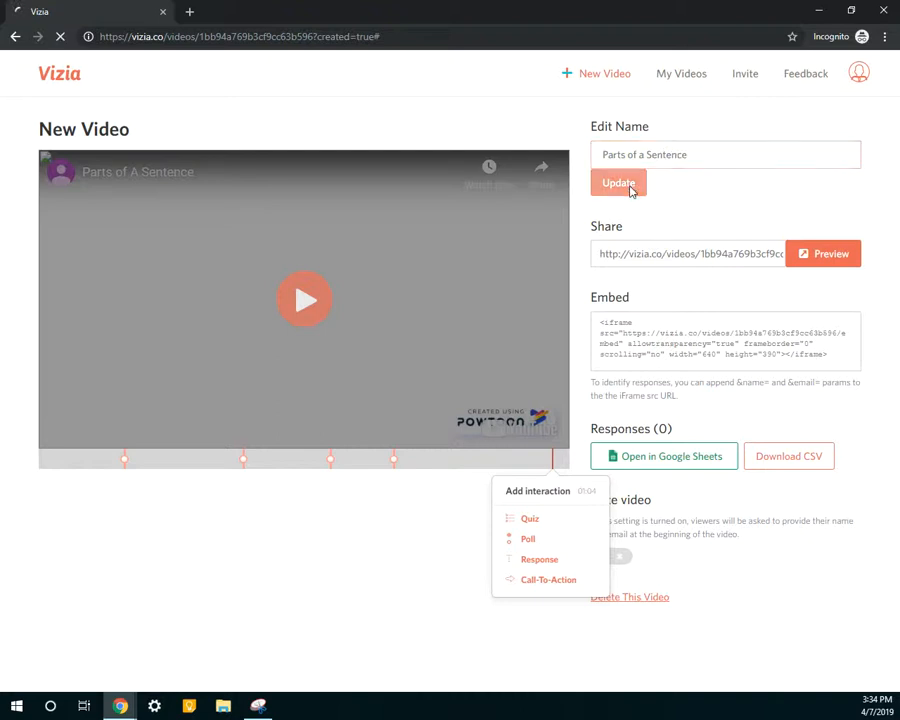
left_click(684, 76)
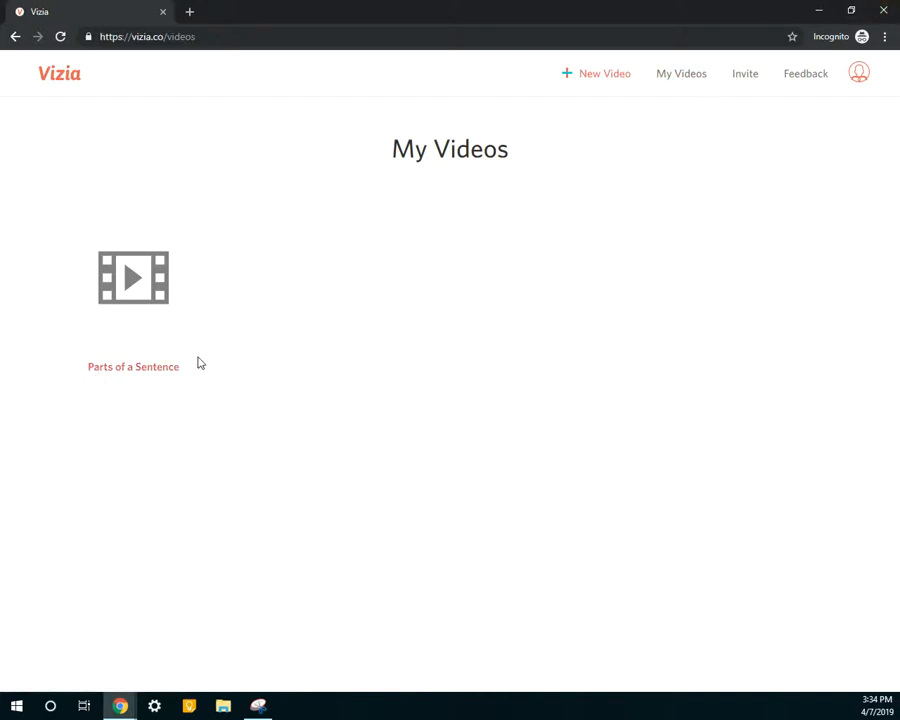
left_click(136, 368)
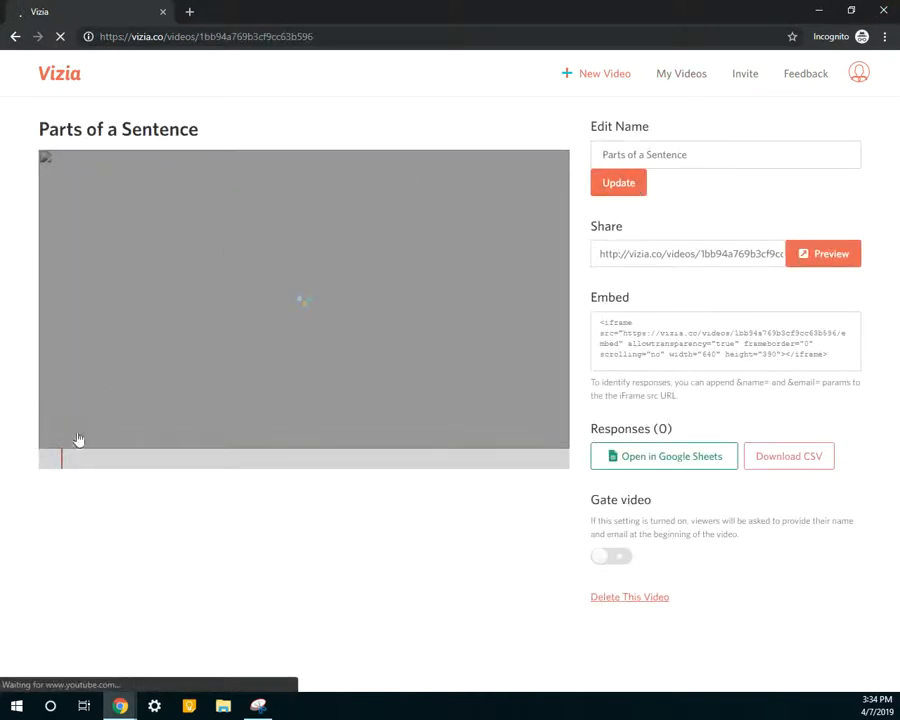